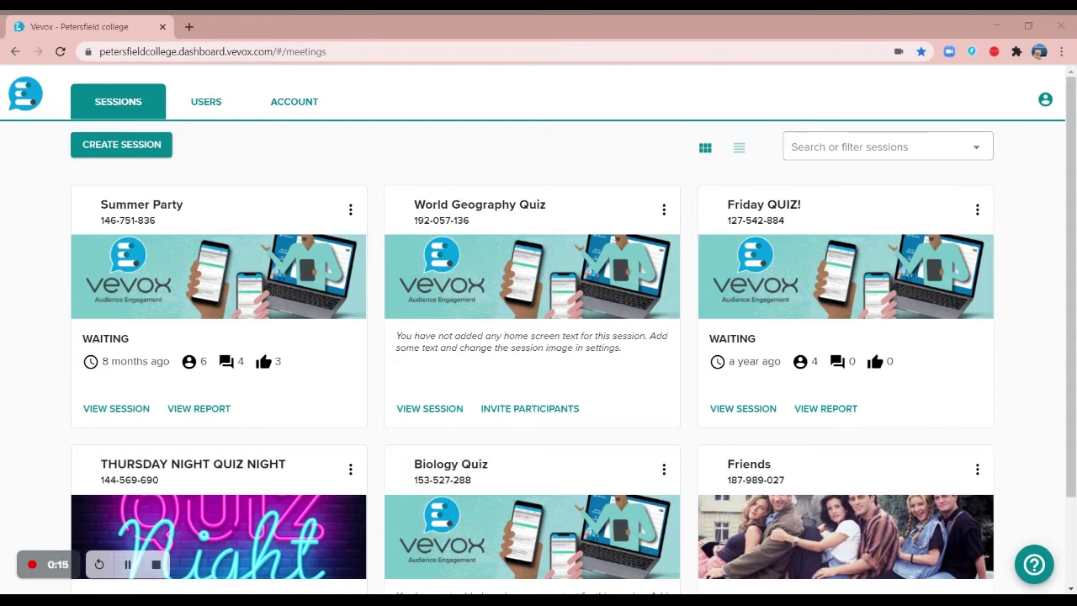
- Create a new session named 'Quiz' and start it
click(164, 149)
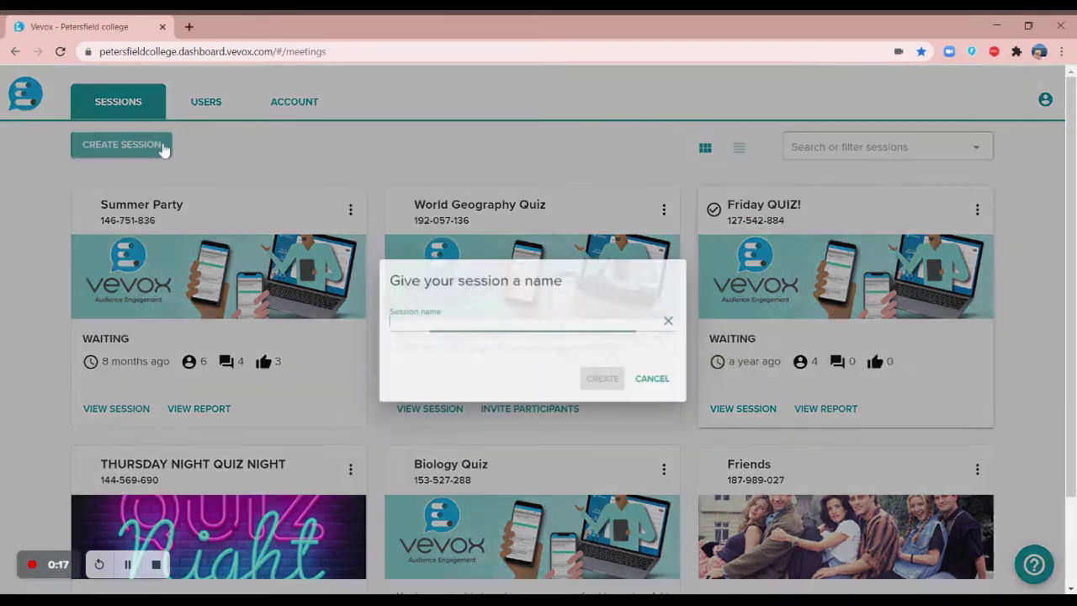
text(Quiz)
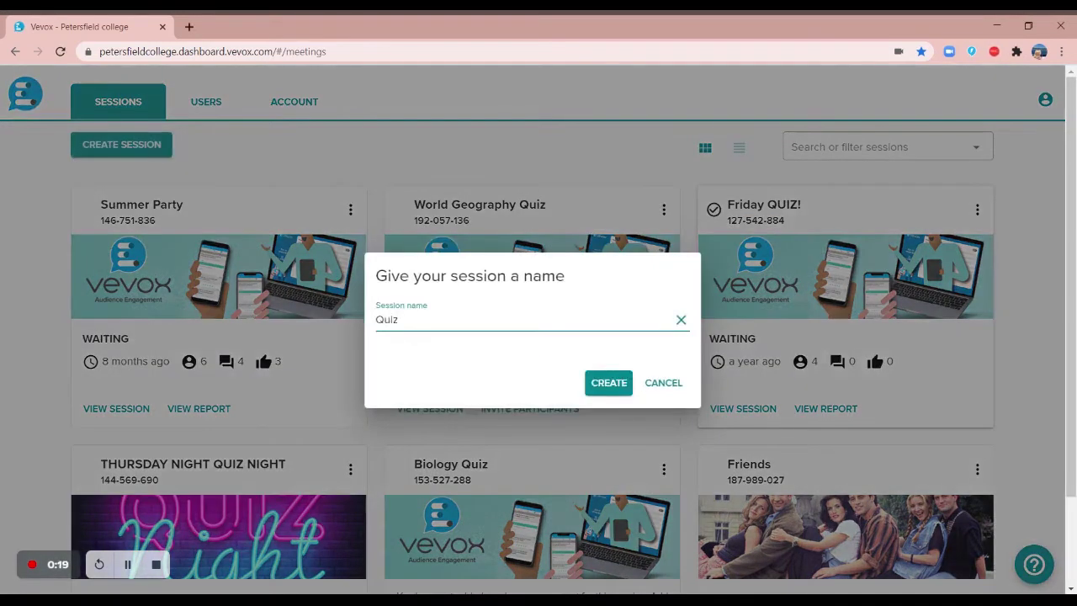
key(Return)
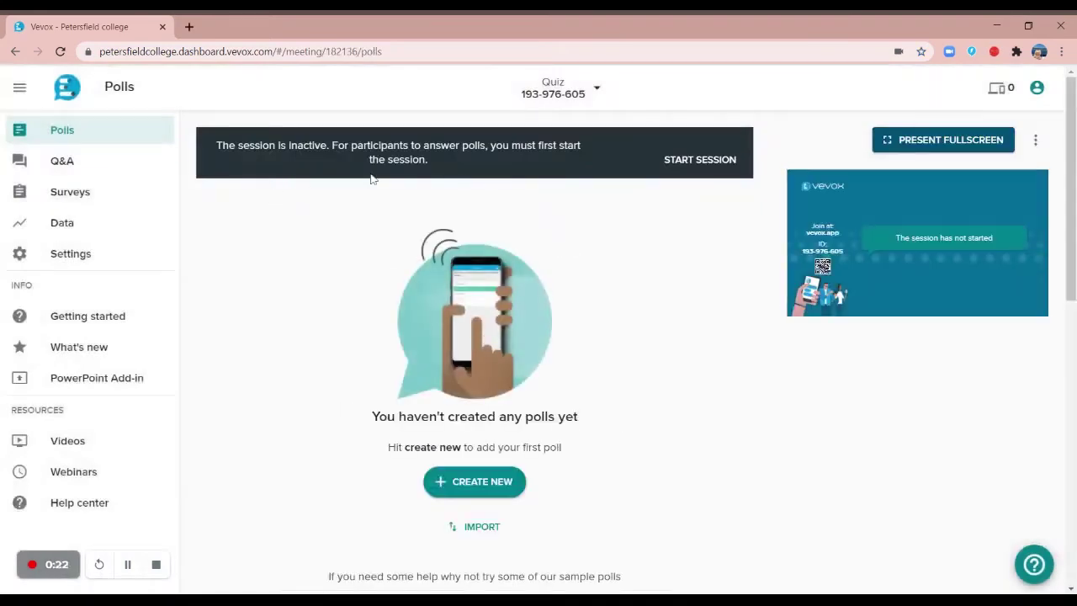
click(675, 160)
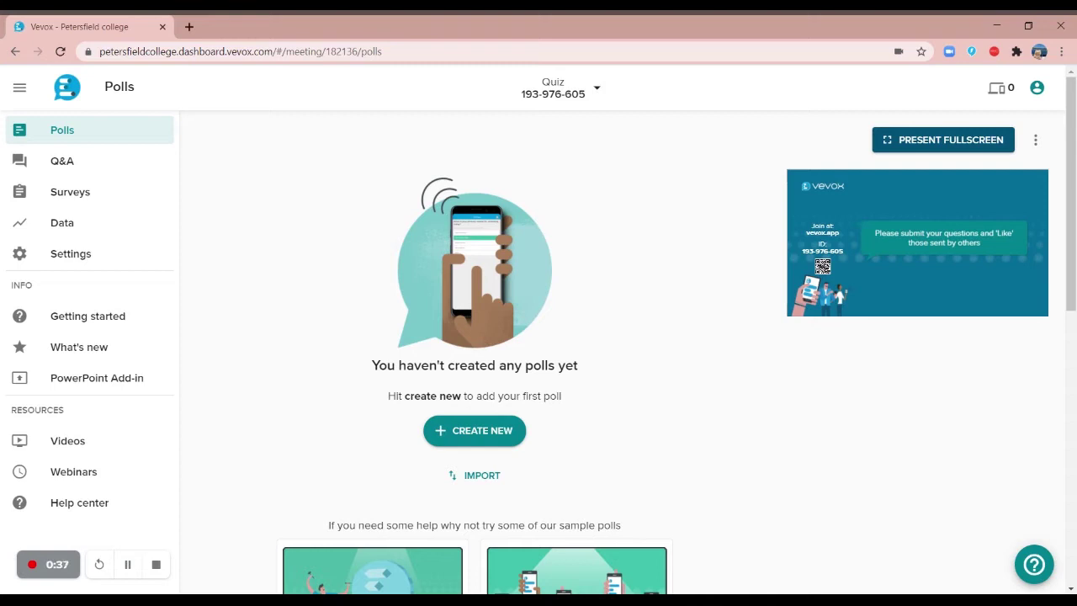
- Set the session's participant identification to Identified and save the setting
click(139, 252)
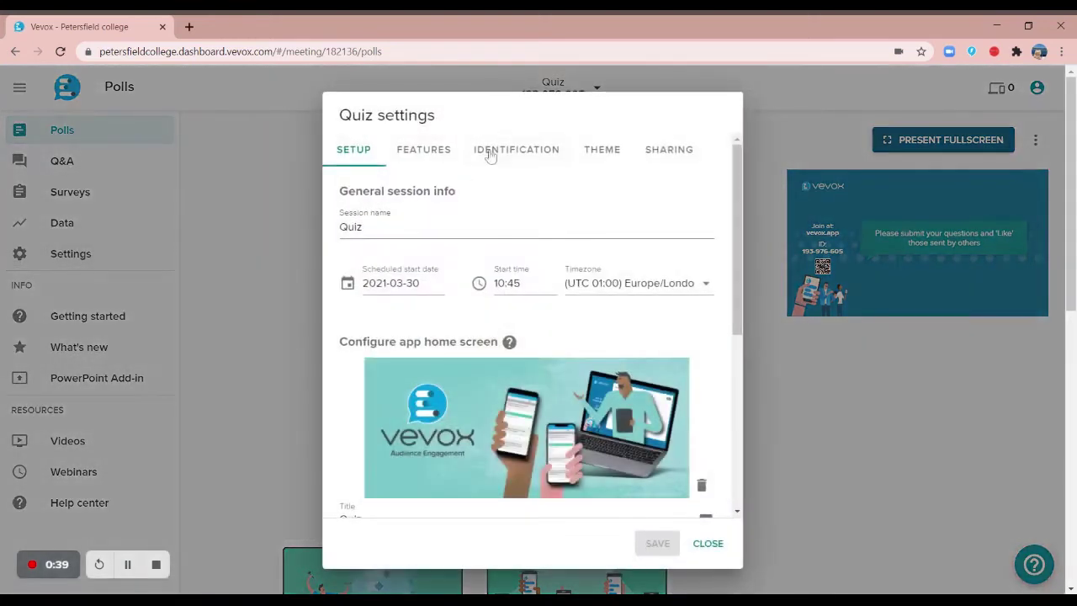
click(516, 150)
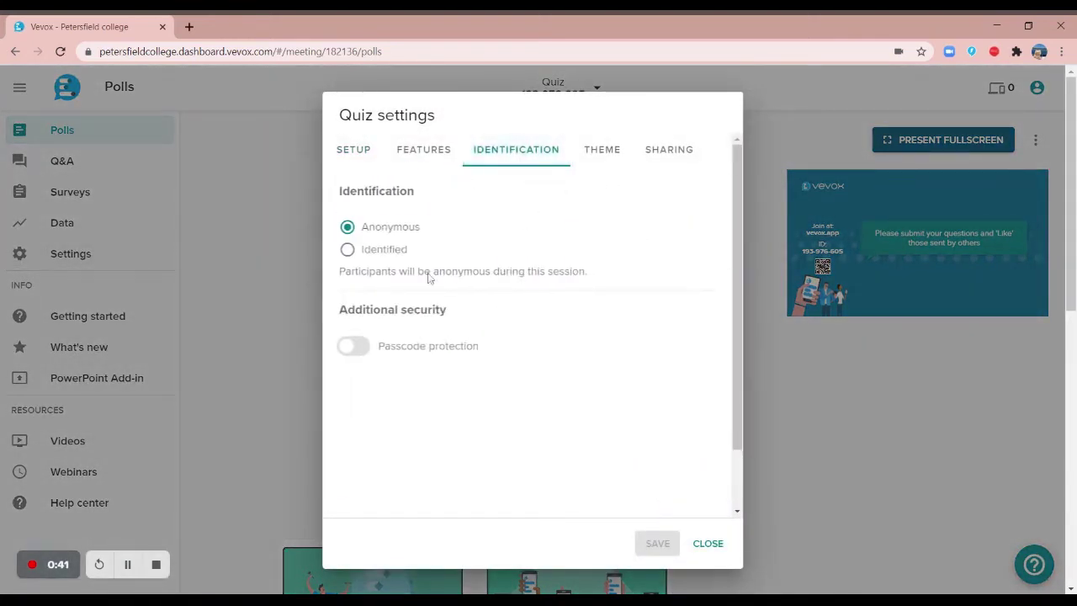
click(368, 251)
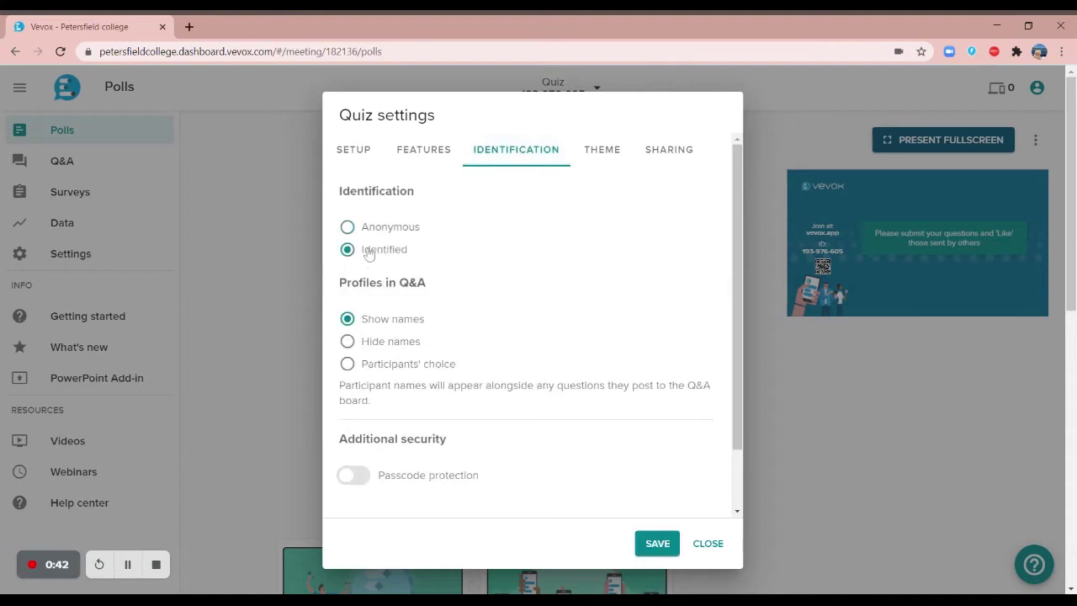
click(656, 543)
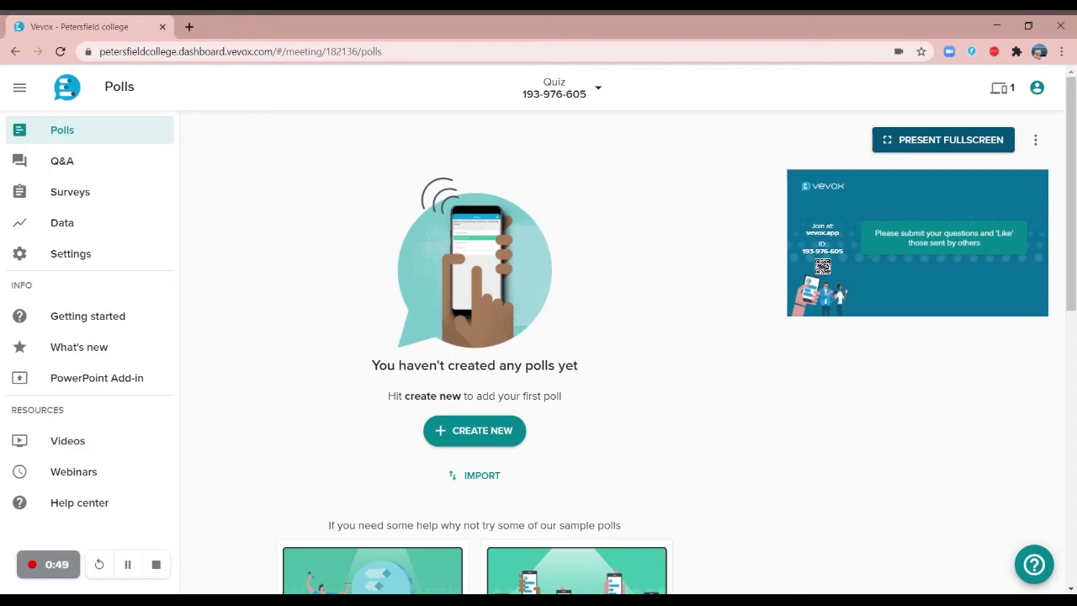
- Add the Multichoice poll 'Olympics: Which of these sports has never featured at the Olympics?' with Squash correct
click(485, 434)
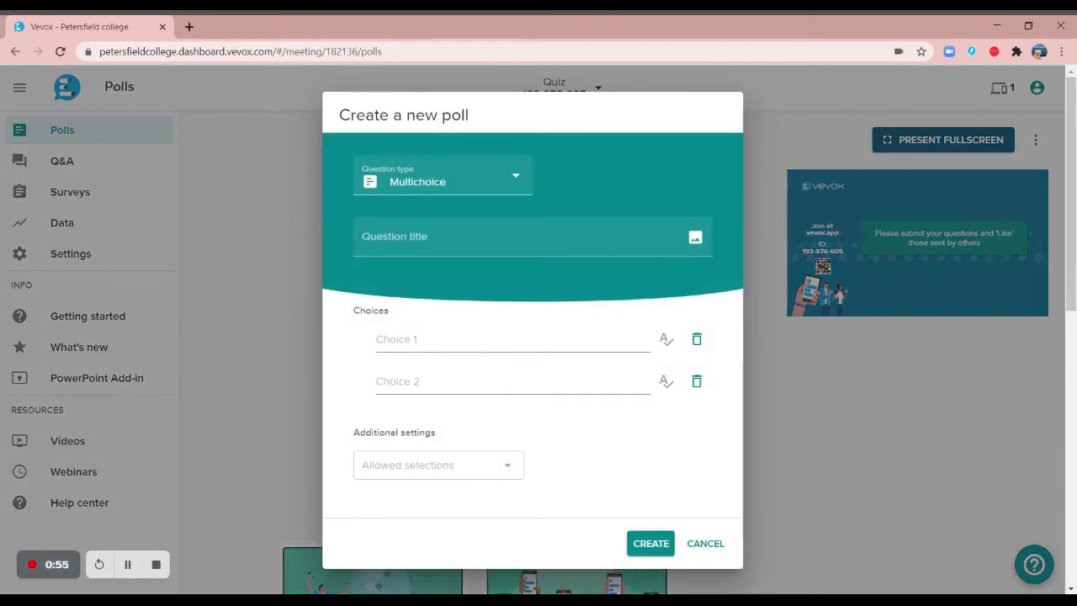
click(509, 178)
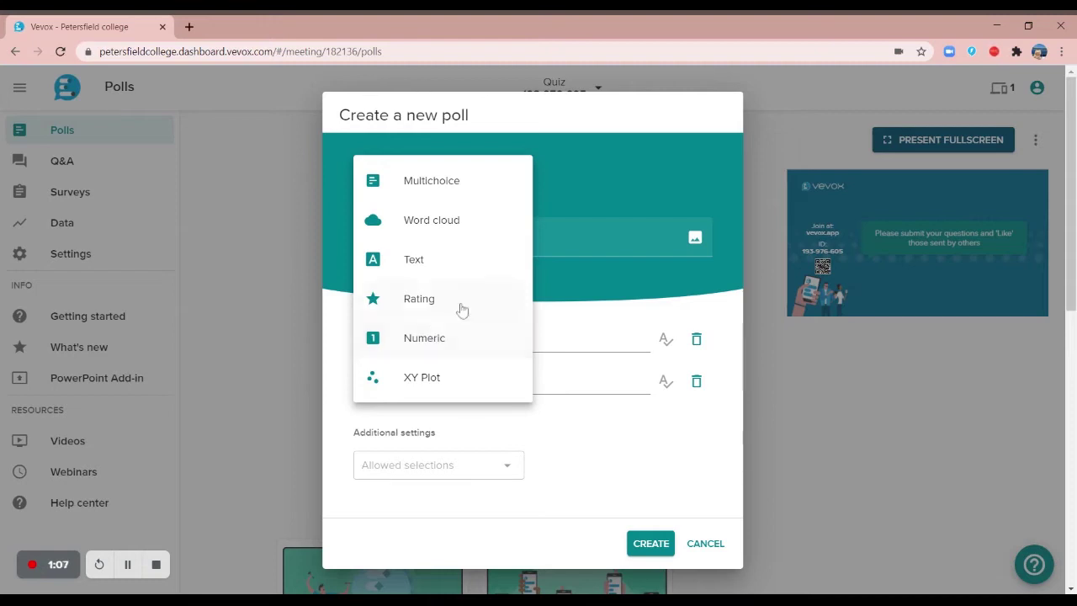
click(454, 178)
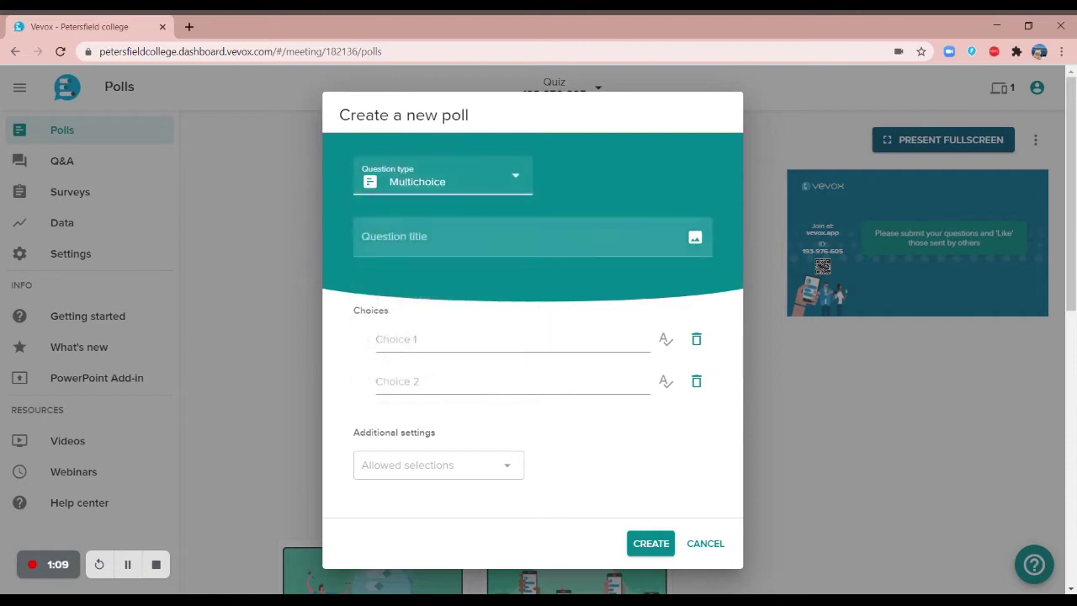
click(127, 565)
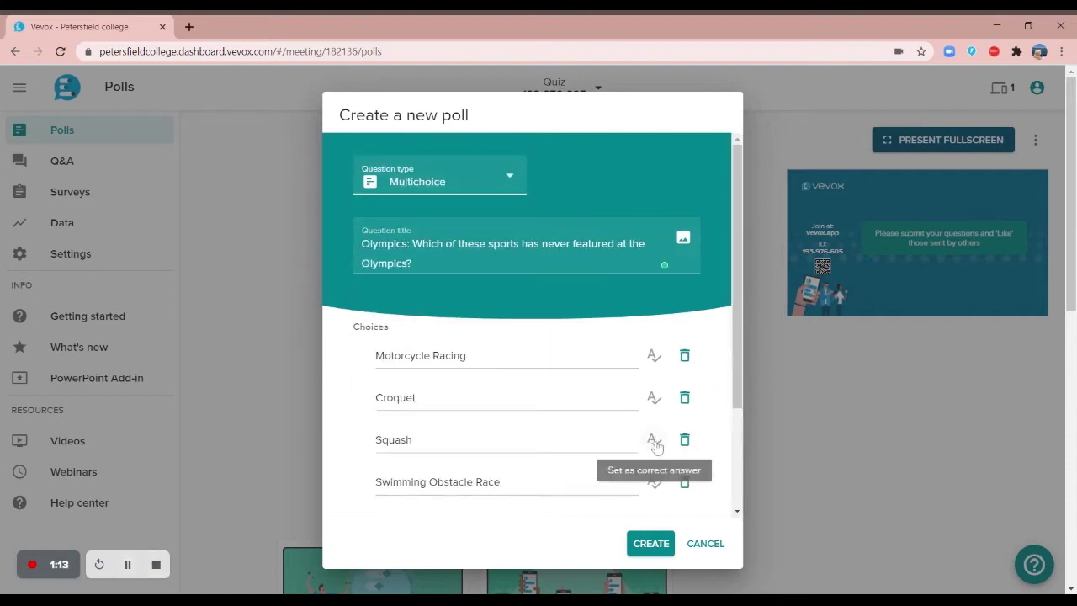
click(656, 442)
click(652, 543)
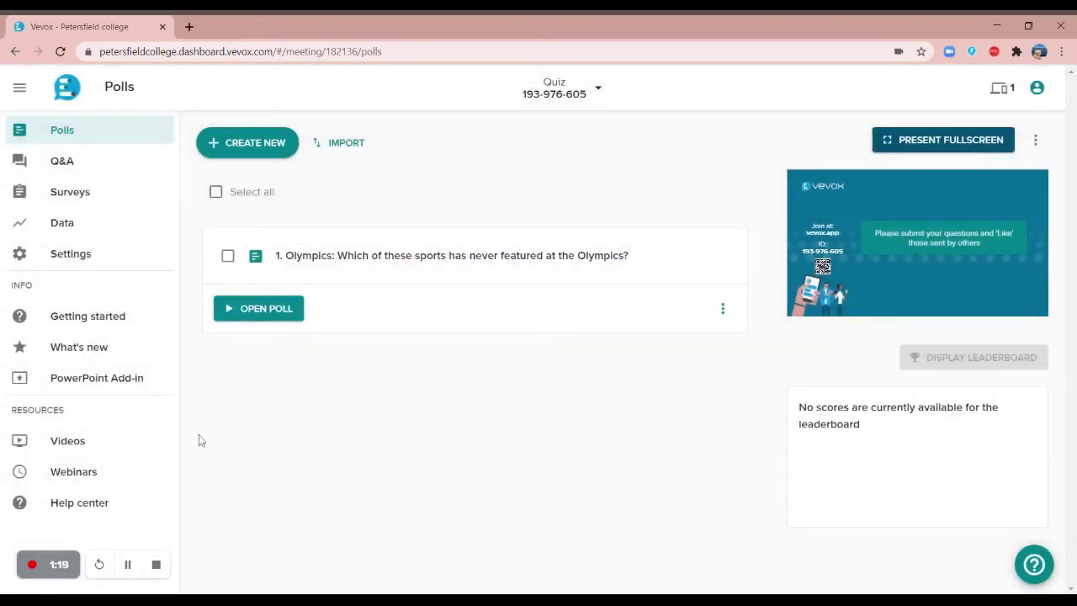
- Add the two Movies quiz polls and present the session in fullscreen
click(127, 563)
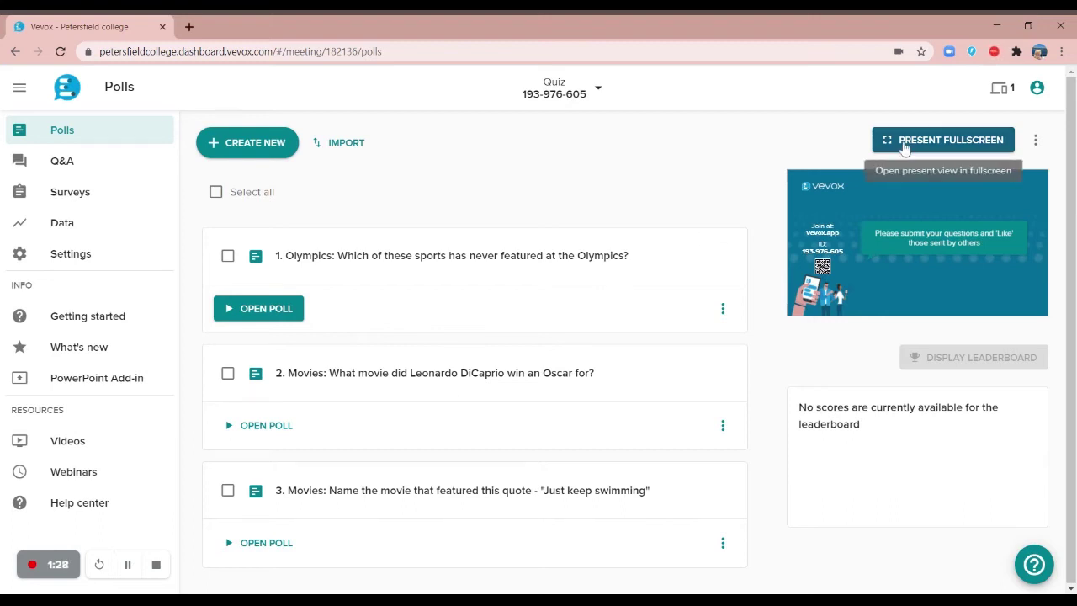
click(942, 141)
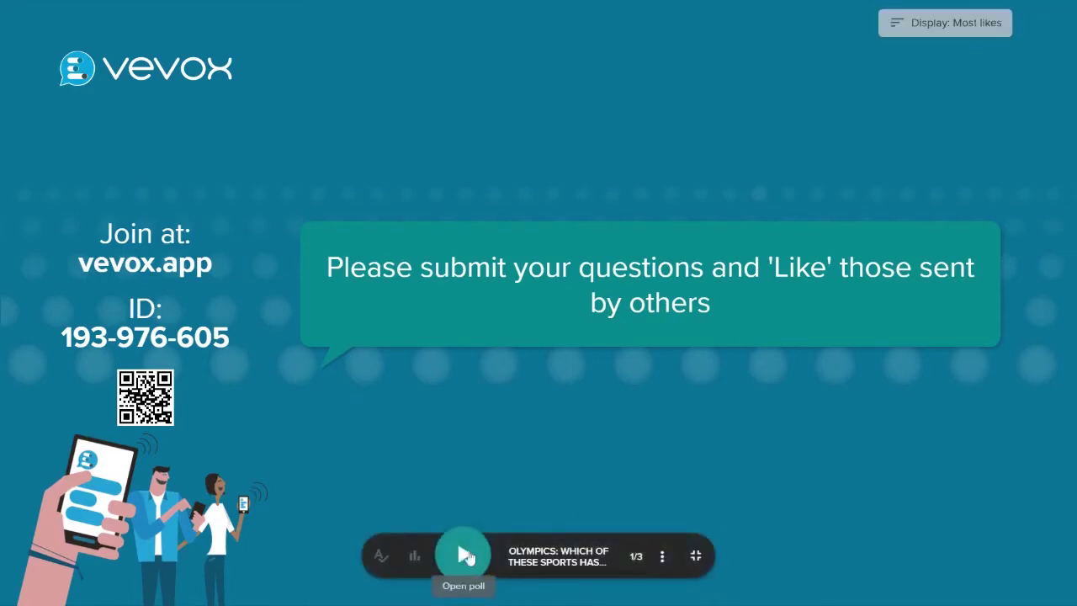
- Open and close voting on the Olympics poll, reveal Squash as correct, then advance to Movies
click(465, 556)
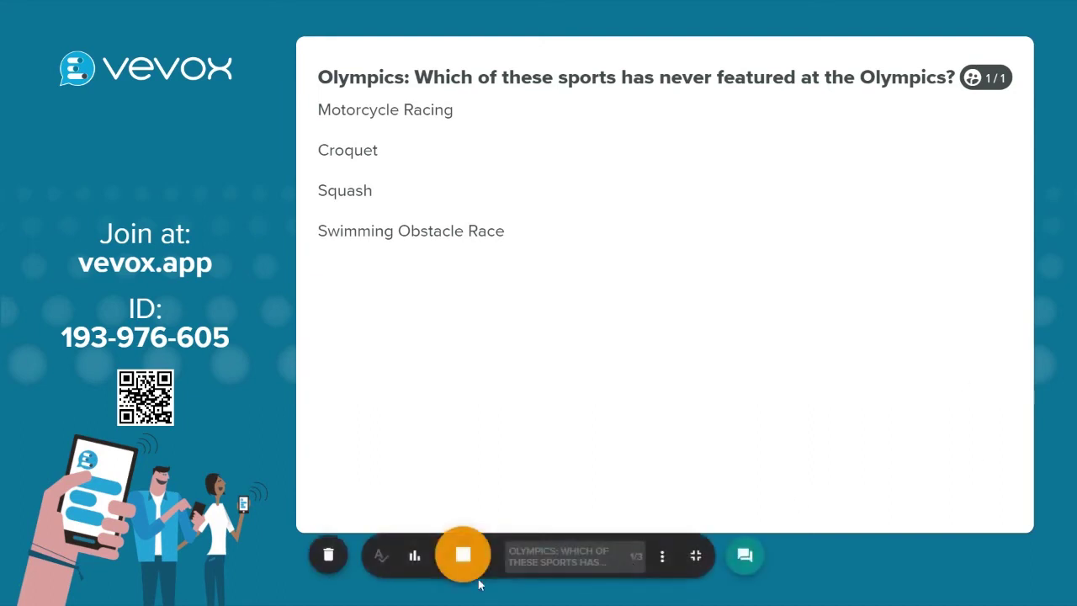
click(464, 555)
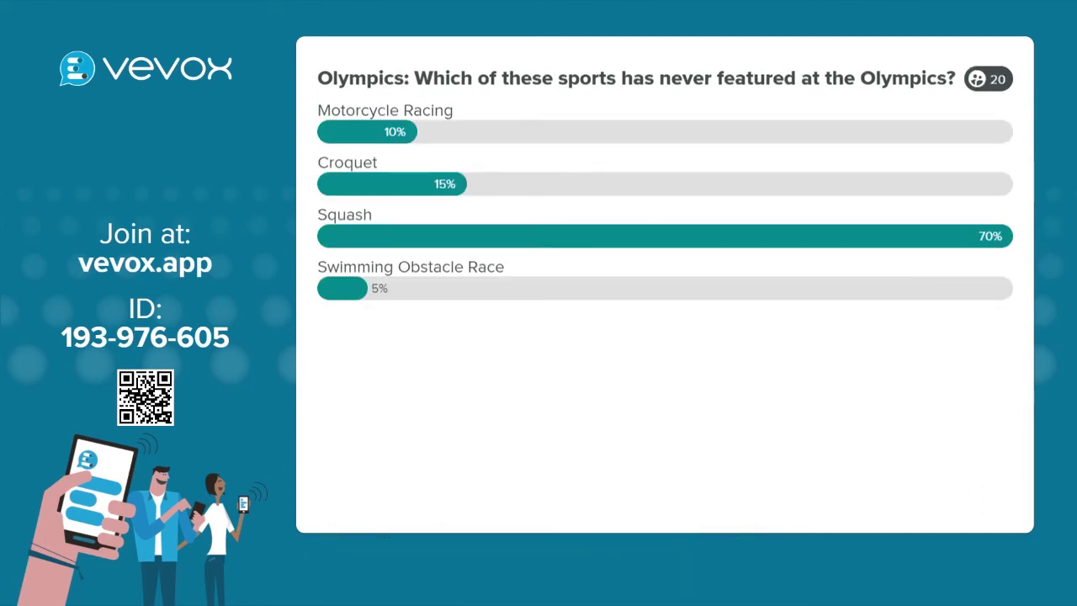
mouse_move(529, 420)
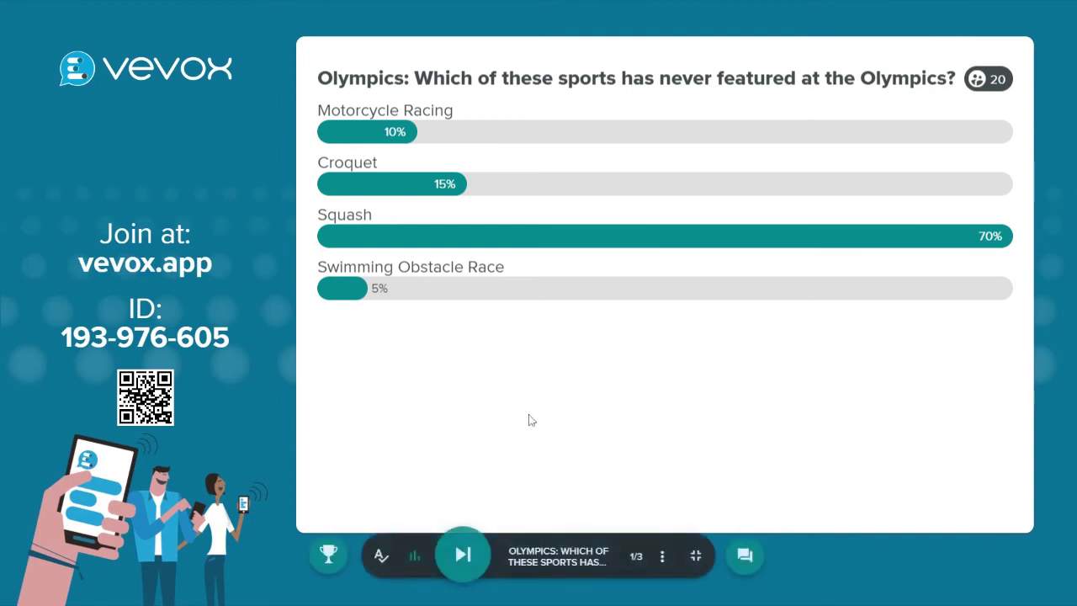
click(381, 558)
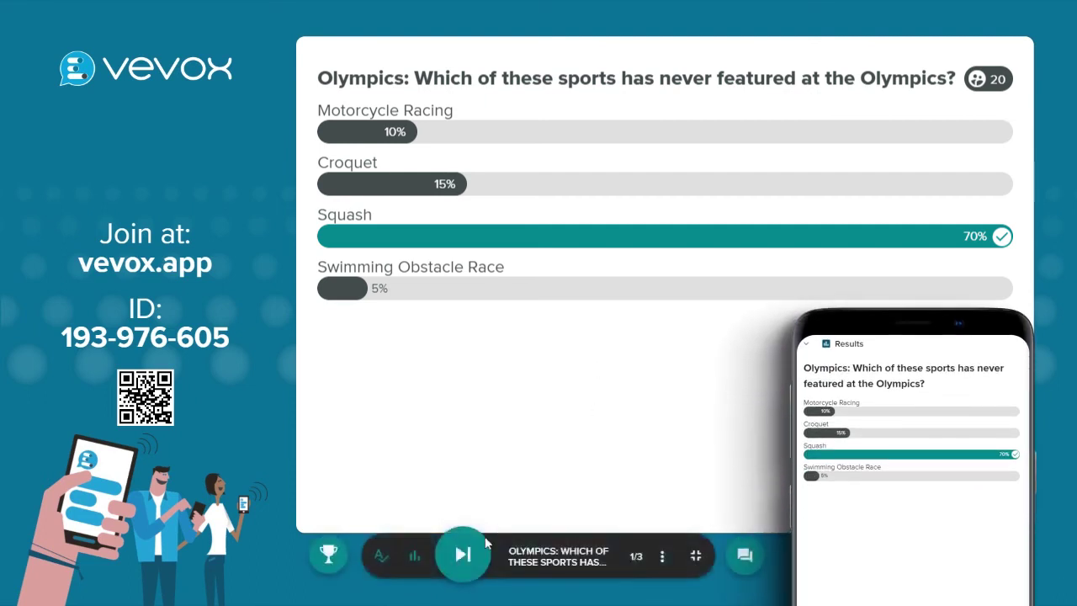
click(473, 554)
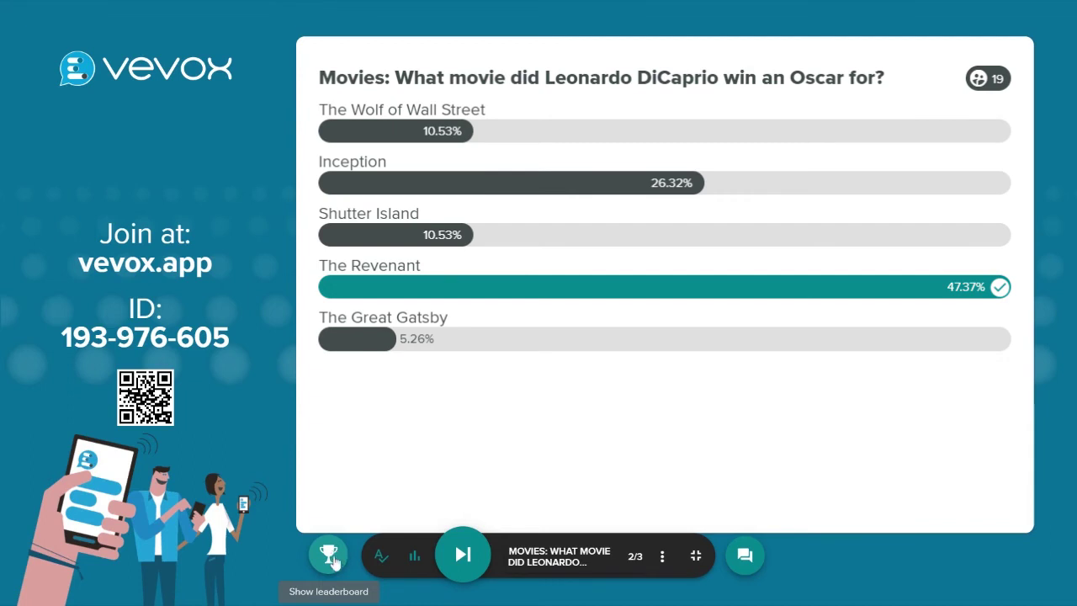
- Show the quiz leaderboard after the DiCaprio Oscar poll results
click(331, 558)
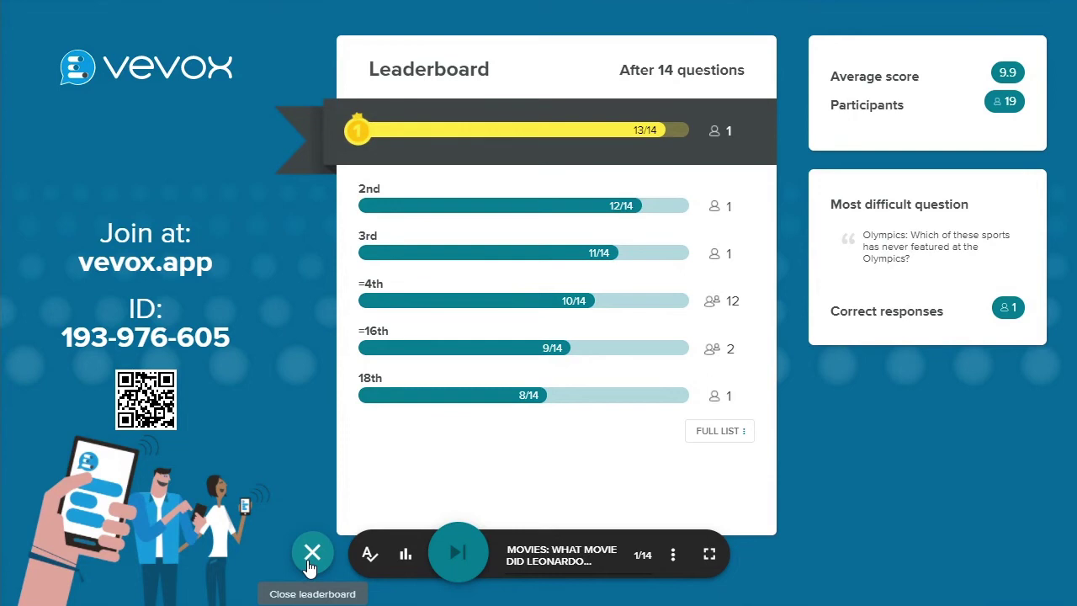
- View the full leaderboard rankings list, then close it
click(308, 563)
click(720, 432)
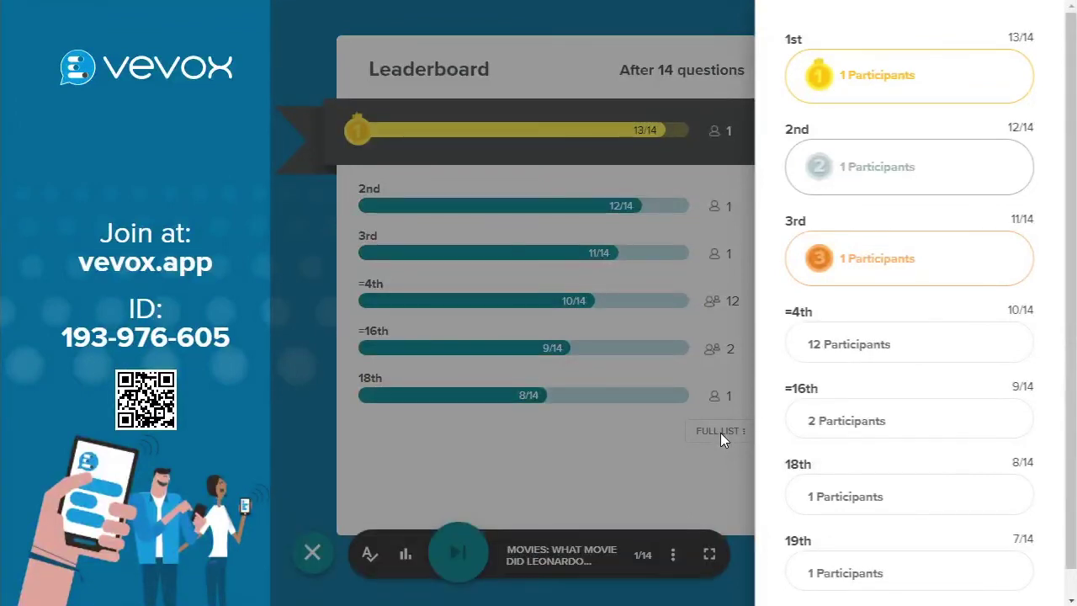
click(720, 432)
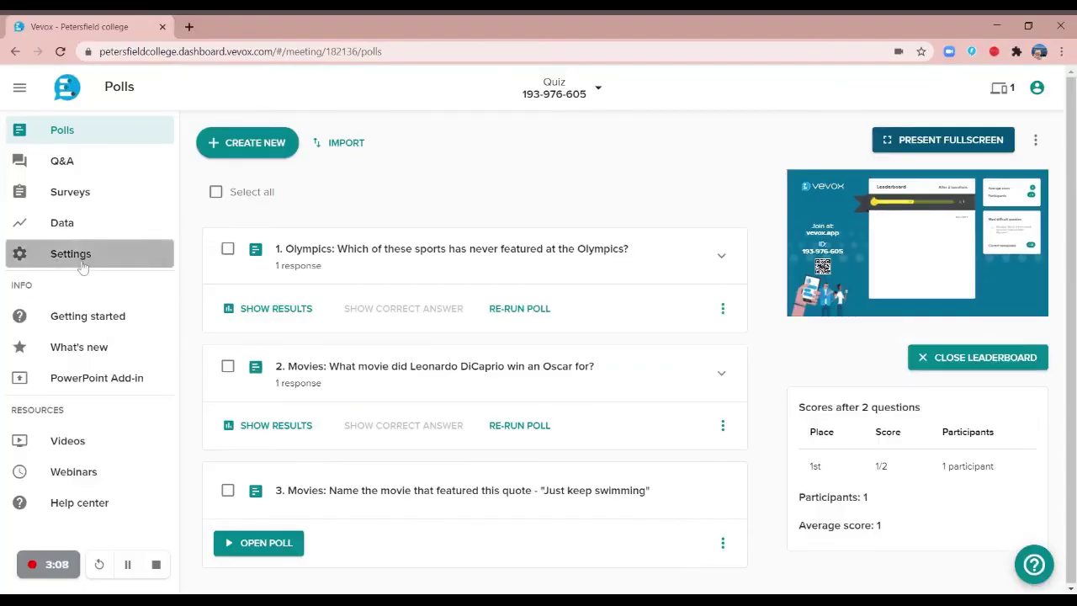
- Browse the theme carousel in the session settings, select Lava, and save it
click(83, 266)
click(603, 156)
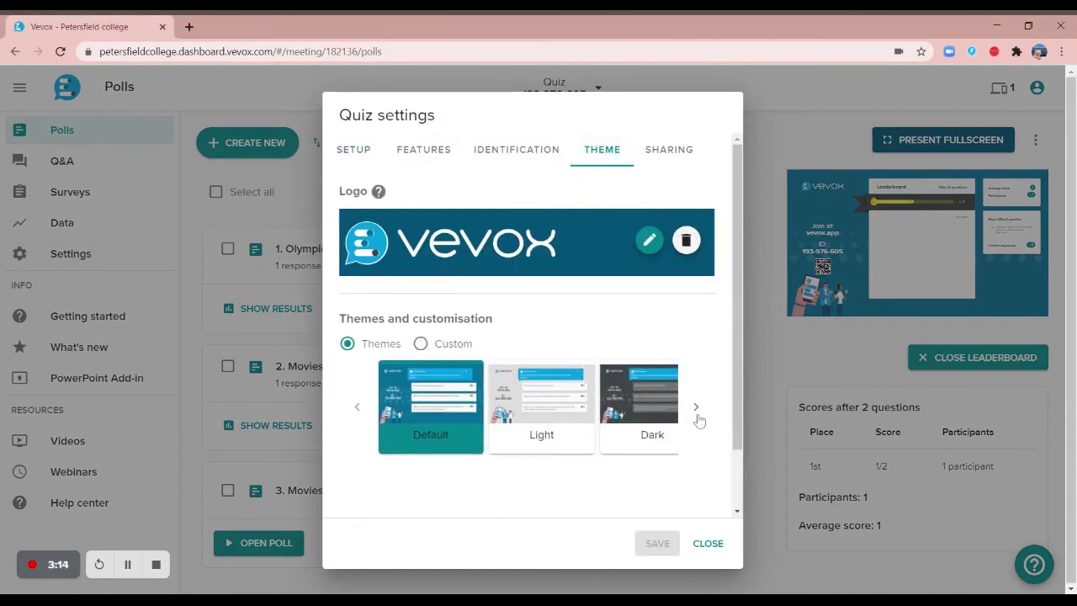
click(696, 409)
click(696, 409)
click(696, 409)
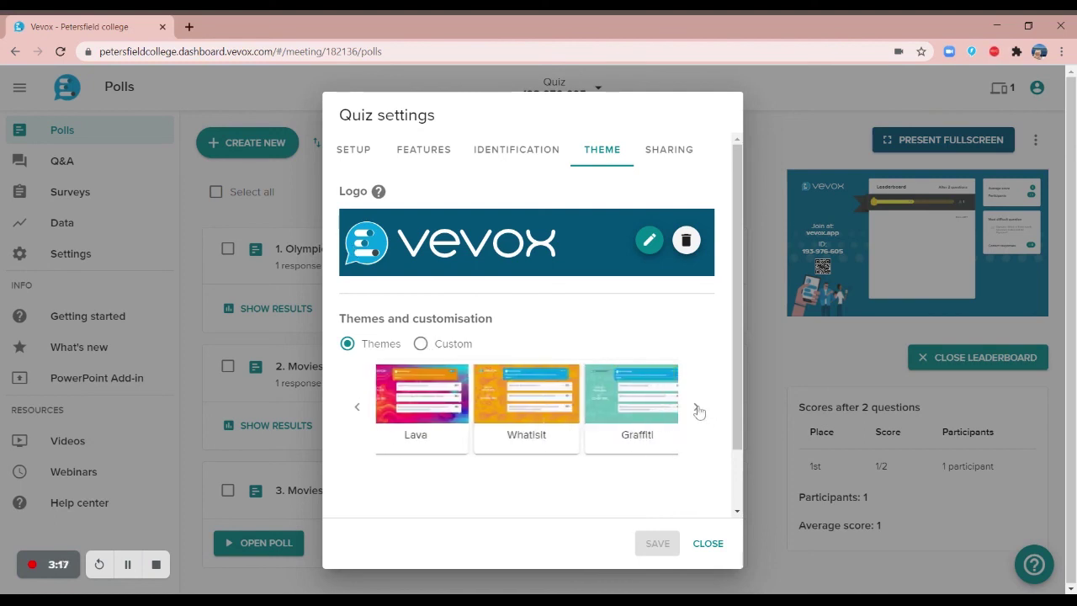
click(416, 402)
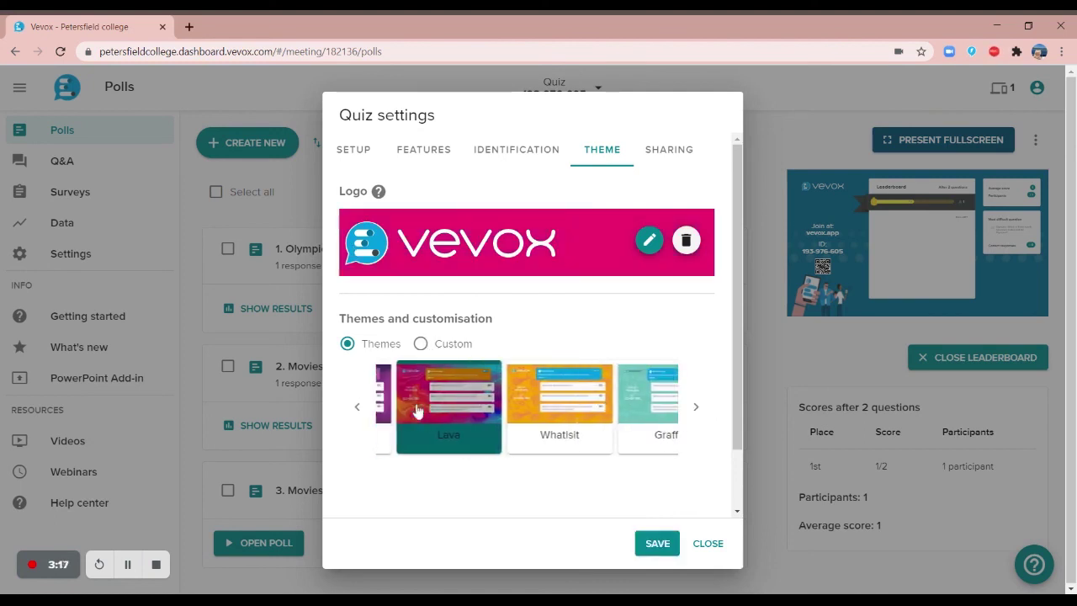
click(657, 543)
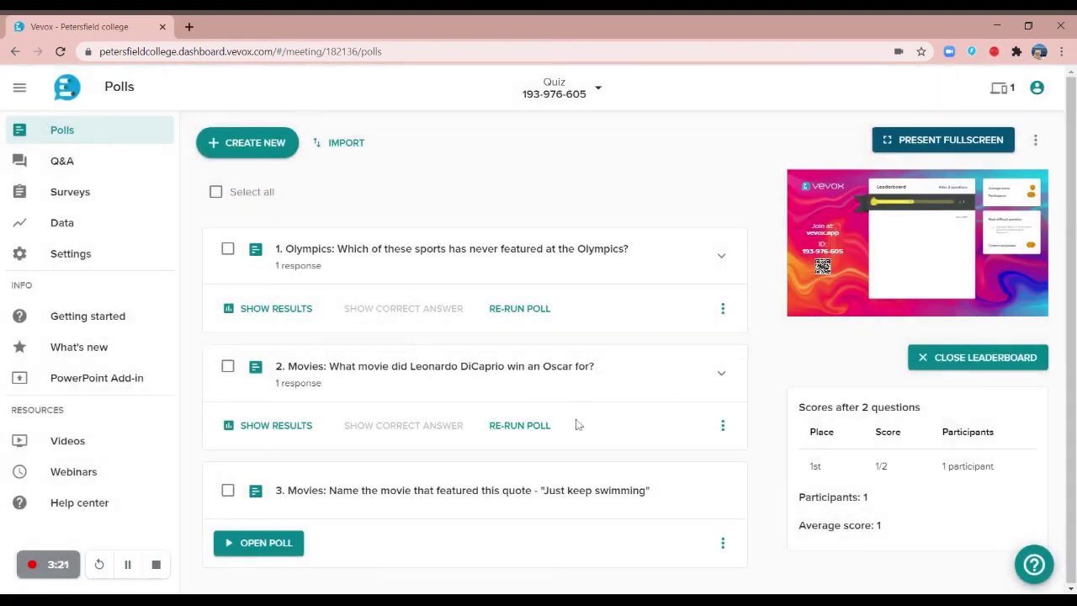